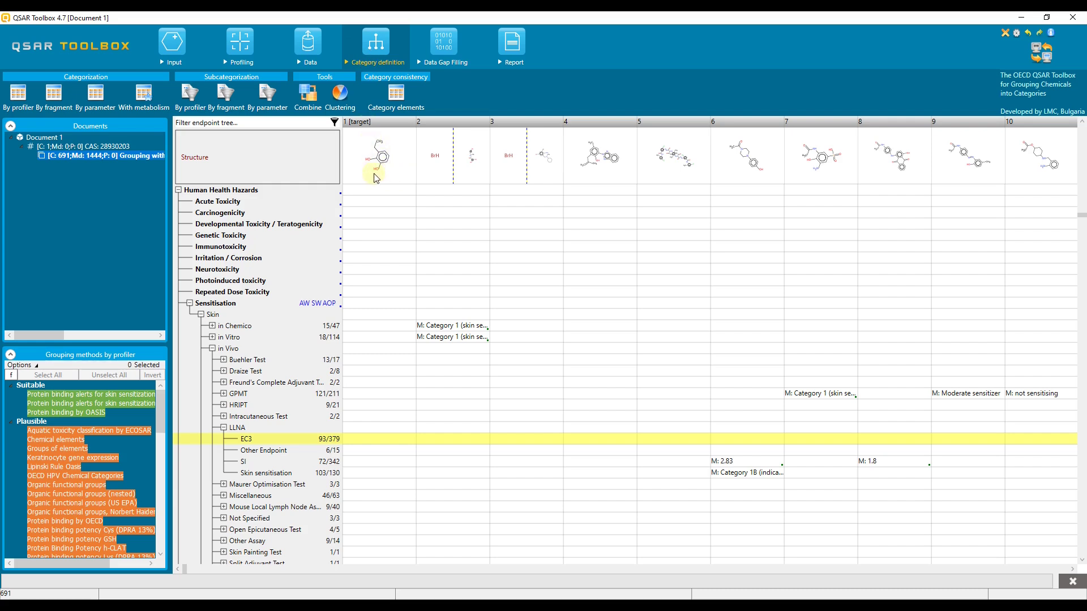
# Inspect the target chemical's structure enlarged, then scroll the data matrix to its EC3 row
pyautogui.doubleClick(392, 173)
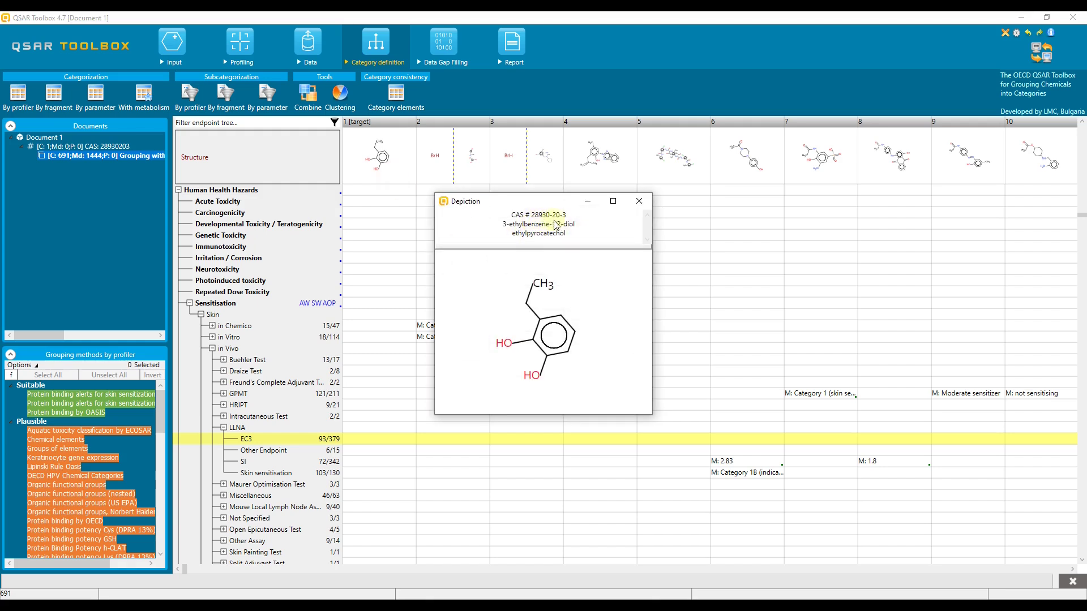
pyautogui.click(639, 201)
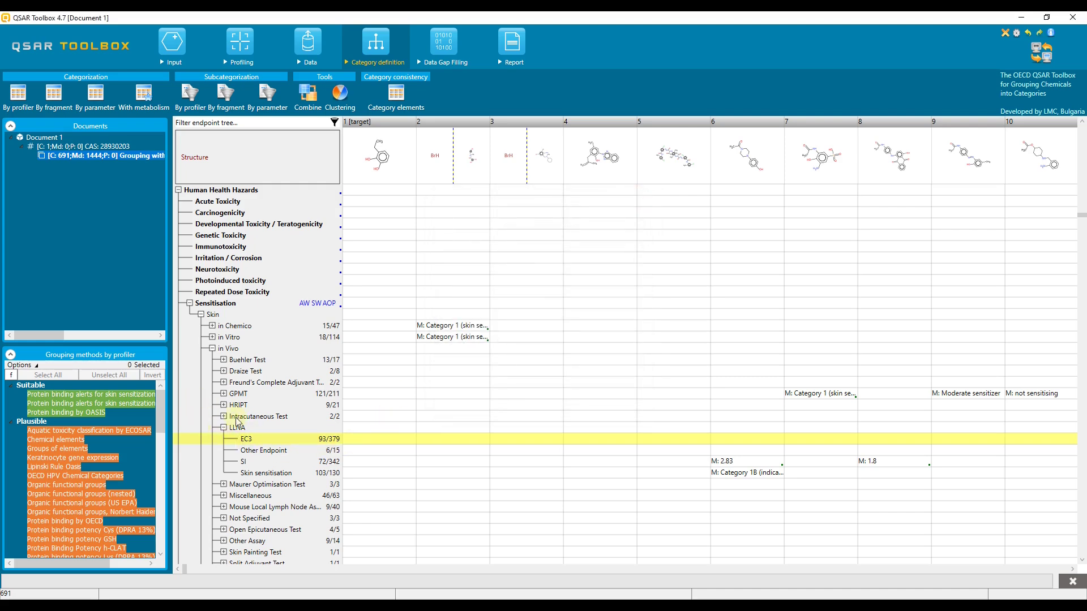
pyautogui.moveTo(1079, 216); pyautogui.dragTo(1081, 552)
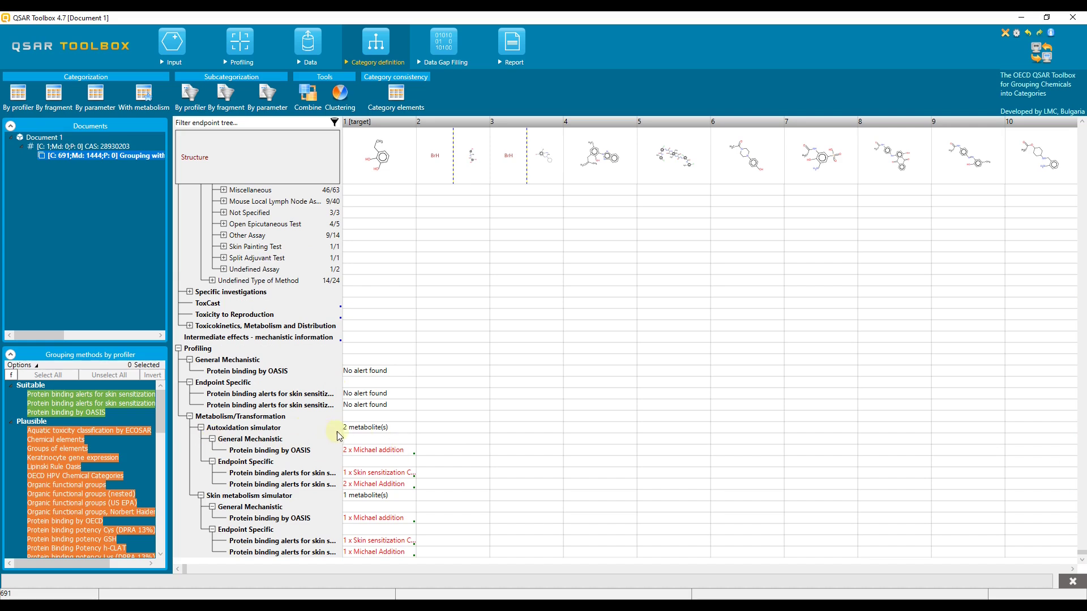
pyautogui.scroll(11, 690, 291)
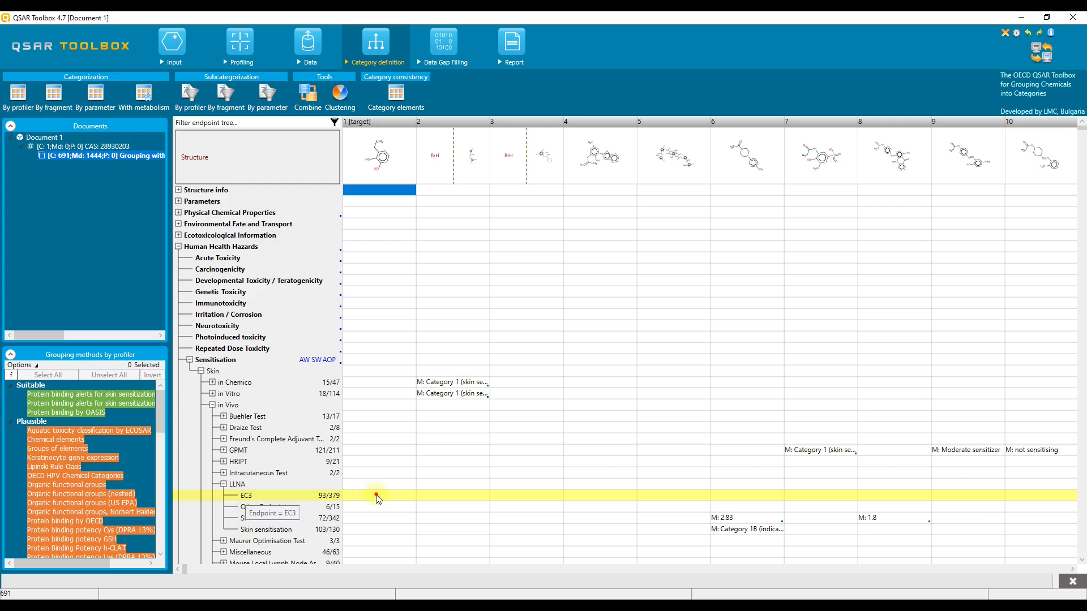
# Select the target's EC3 cell for data gap filling using the Skin sensitization EC3(ratio) scale
pyautogui.click(400, 496)
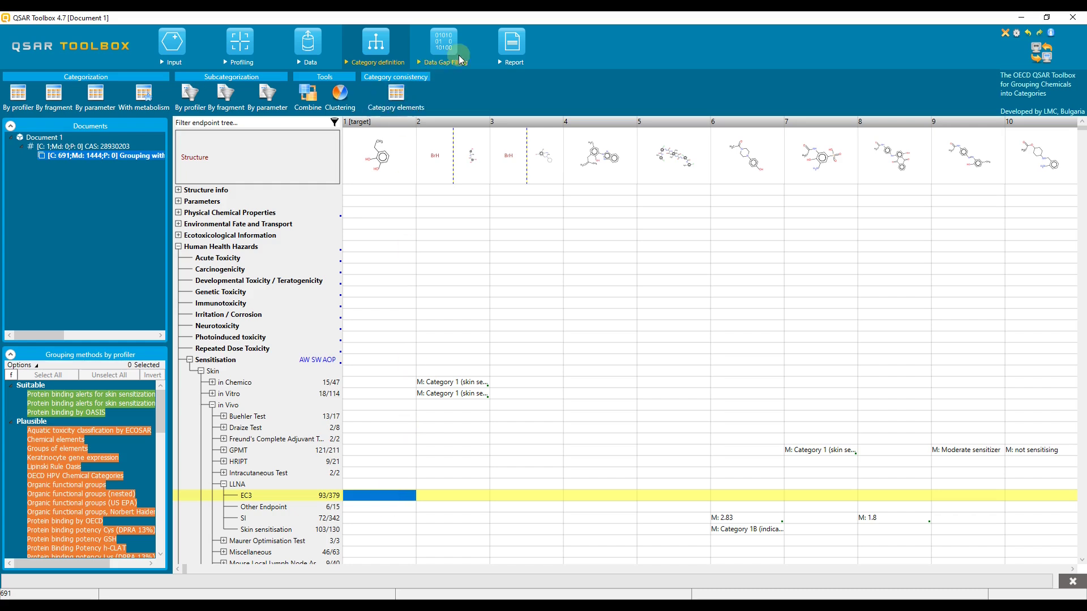
pyautogui.click(445, 43)
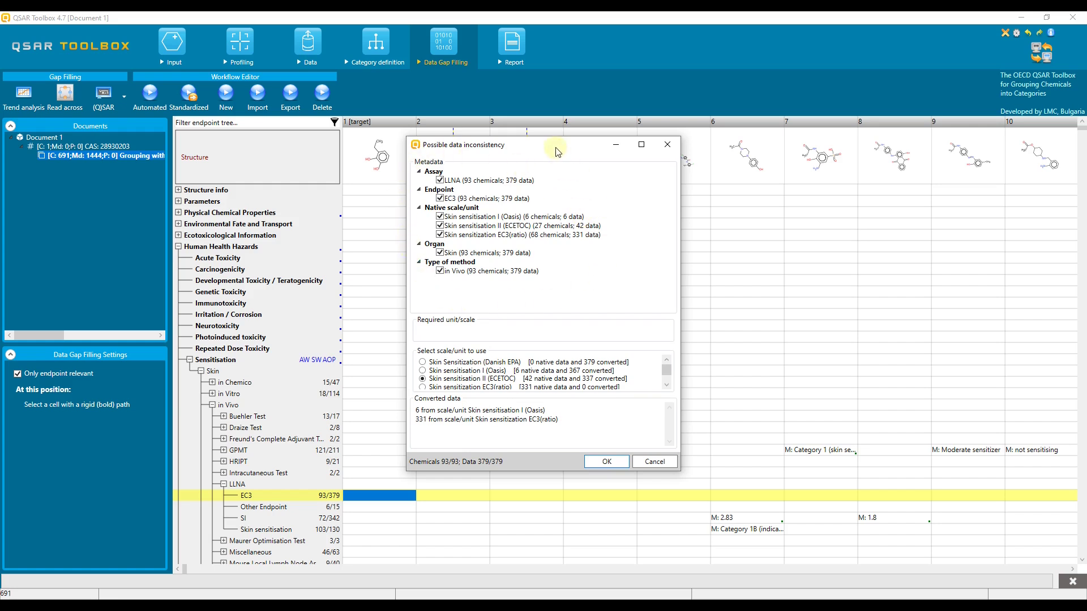
pyautogui.moveTo(558, 152); pyautogui.dragTo(176, 63)
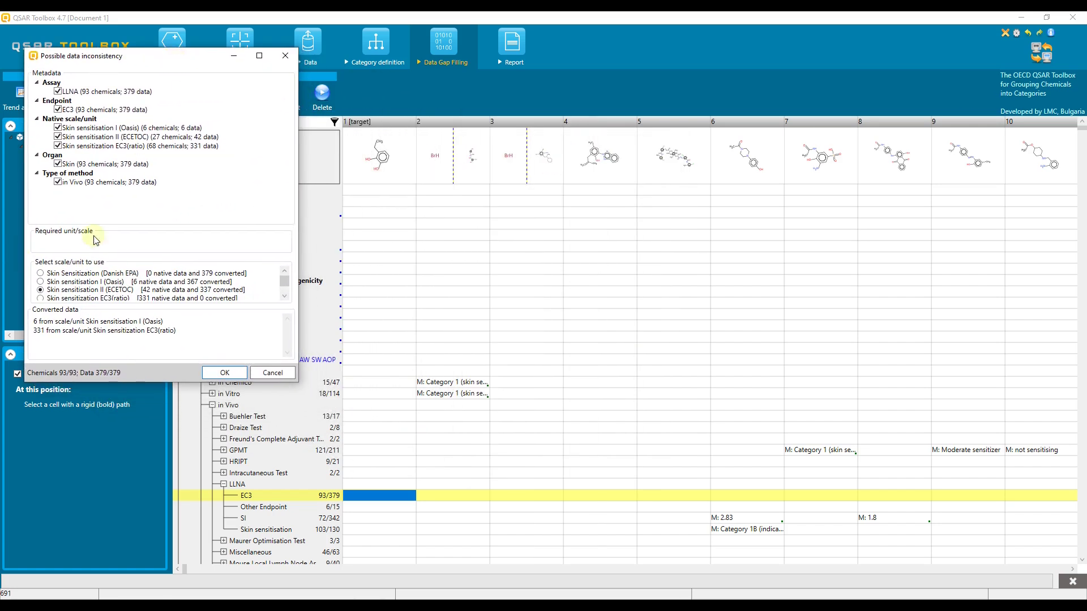
pyautogui.click(284, 295)
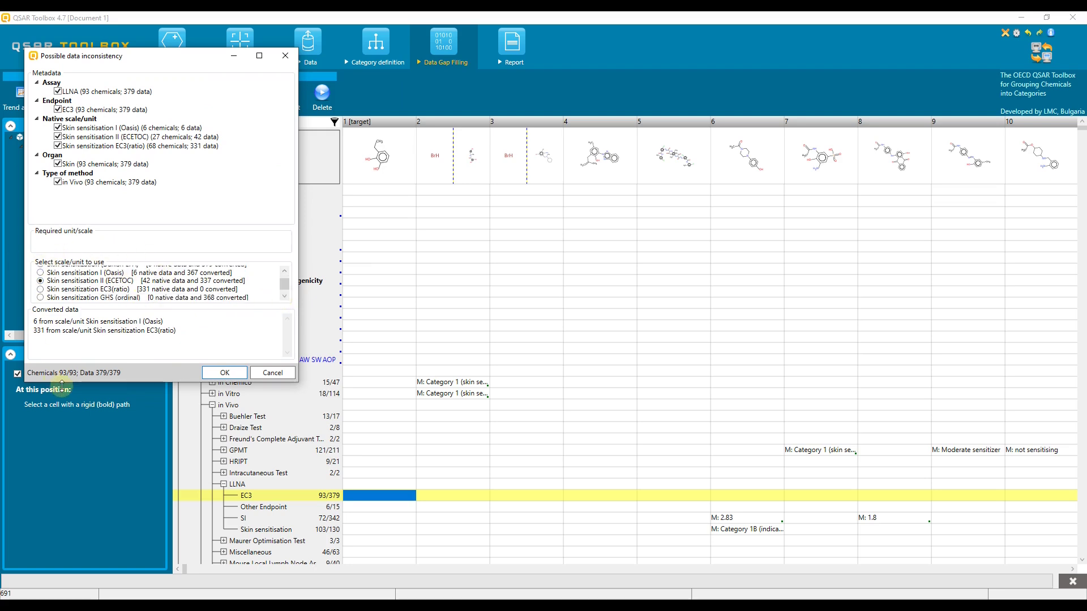
pyautogui.moveTo(63, 384); pyautogui.dragTo(62, 445)
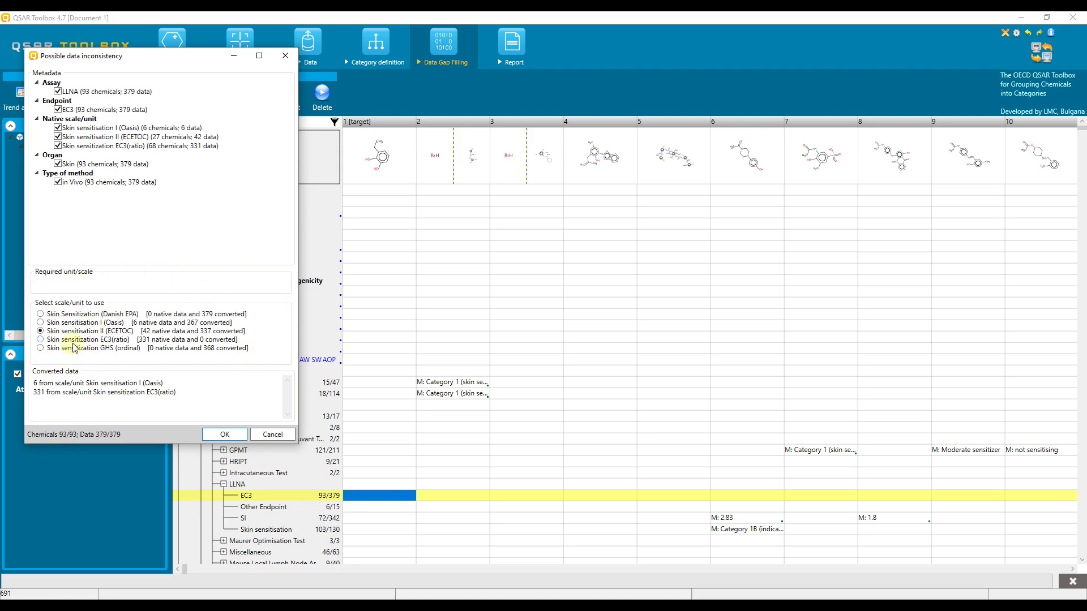
pyautogui.click(39, 339)
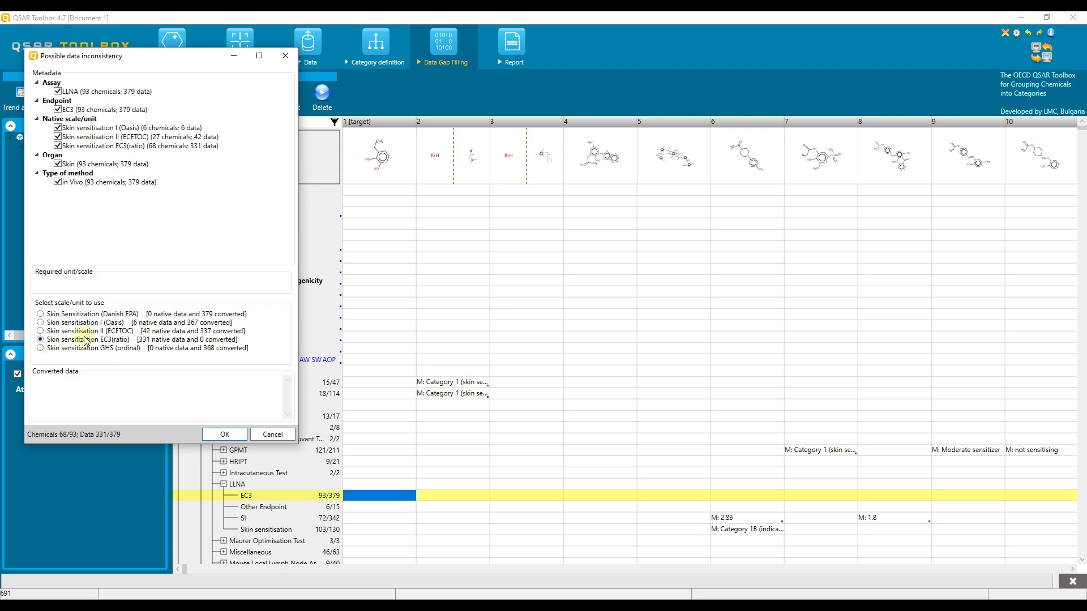
pyautogui.click(224, 434)
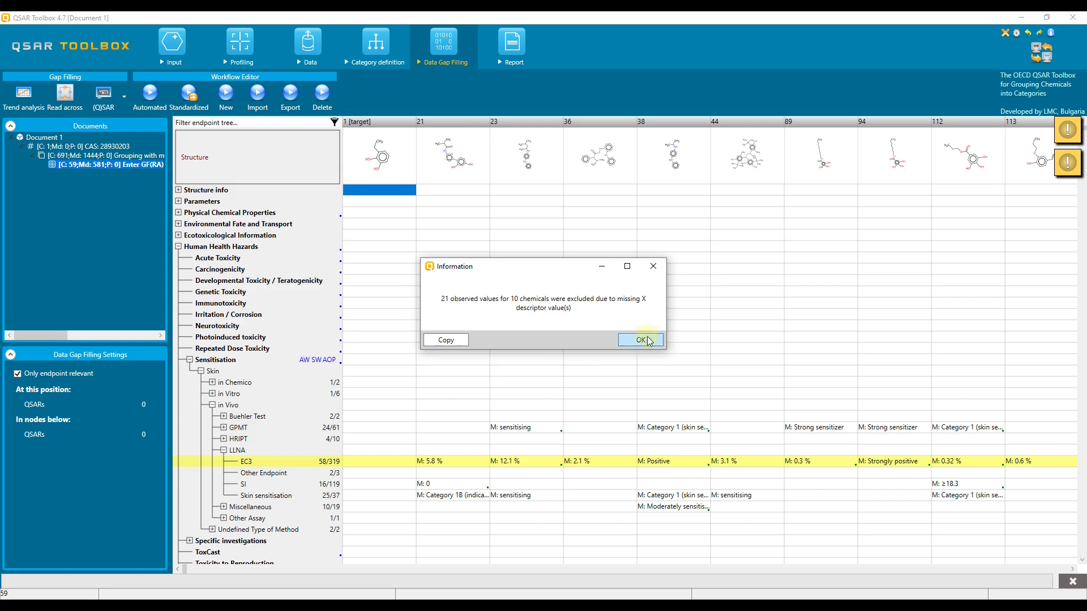
# Review the 2.3 % EC3 read-across prediction from 5 values against log Kow, then open Select / filter data
pyautogui.click(640, 339)
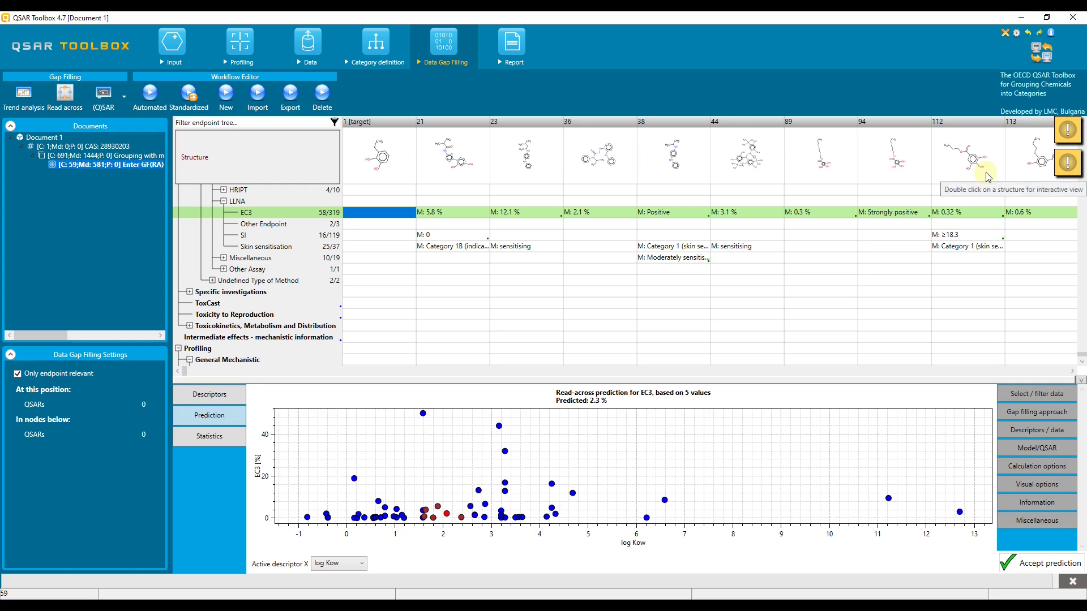
pyautogui.click(1033, 396)
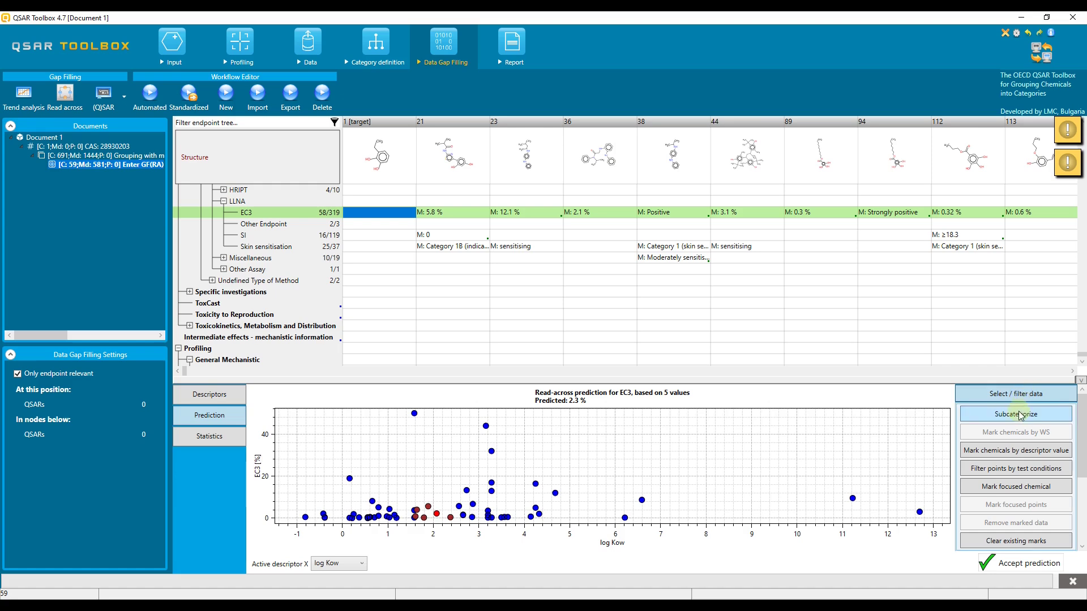
# Subcategorize analogues by OASIS skin sensitization protein-binding alerts and remove the two Schiff base formation analogues
pyautogui.click(1020, 415)
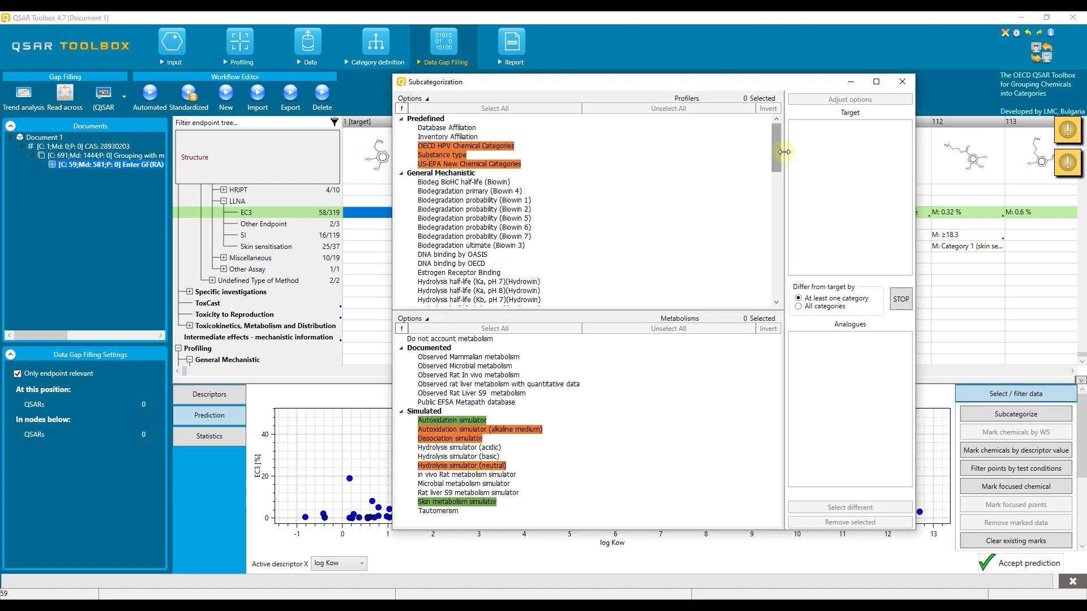
pyautogui.moveTo(778, 177); pyautogui.dragTo(770, 249)
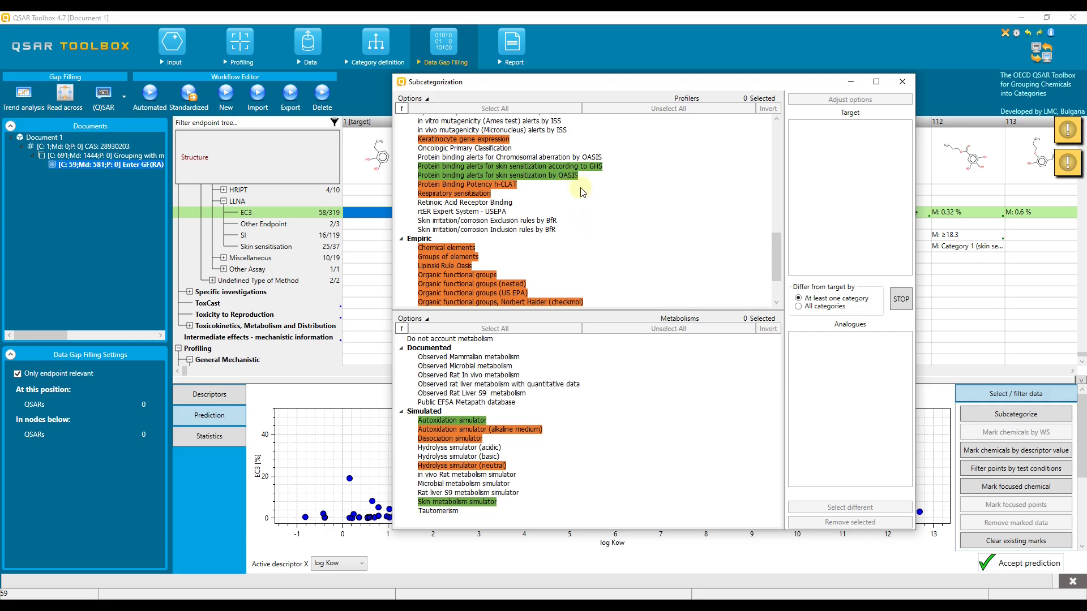
pyautogui.click(552, 177)
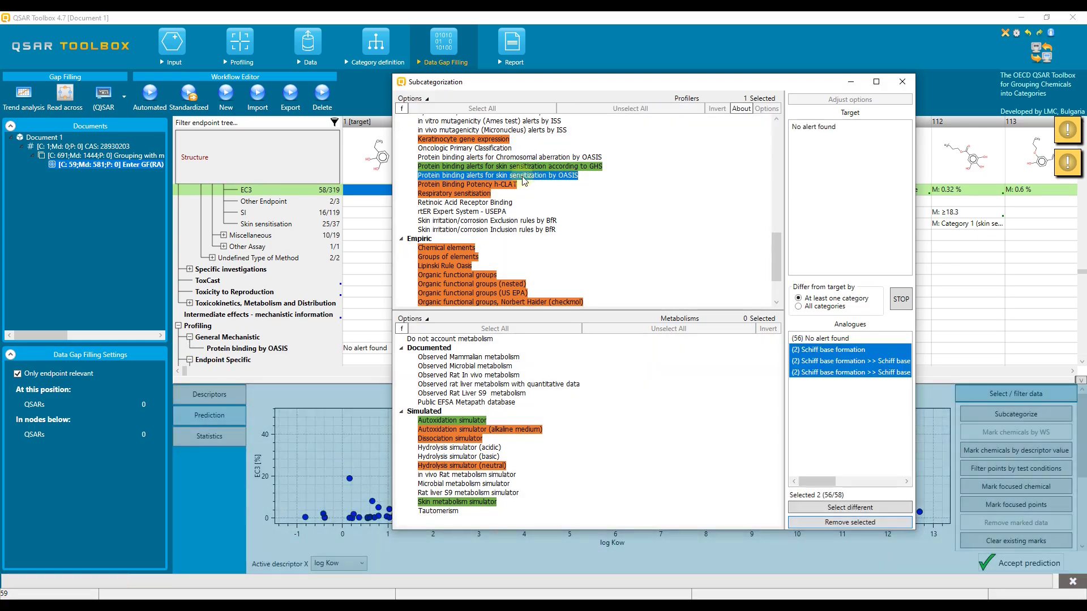
pyautogui.moveTo(576, 90); pyautogui.dragTo(188, 32)
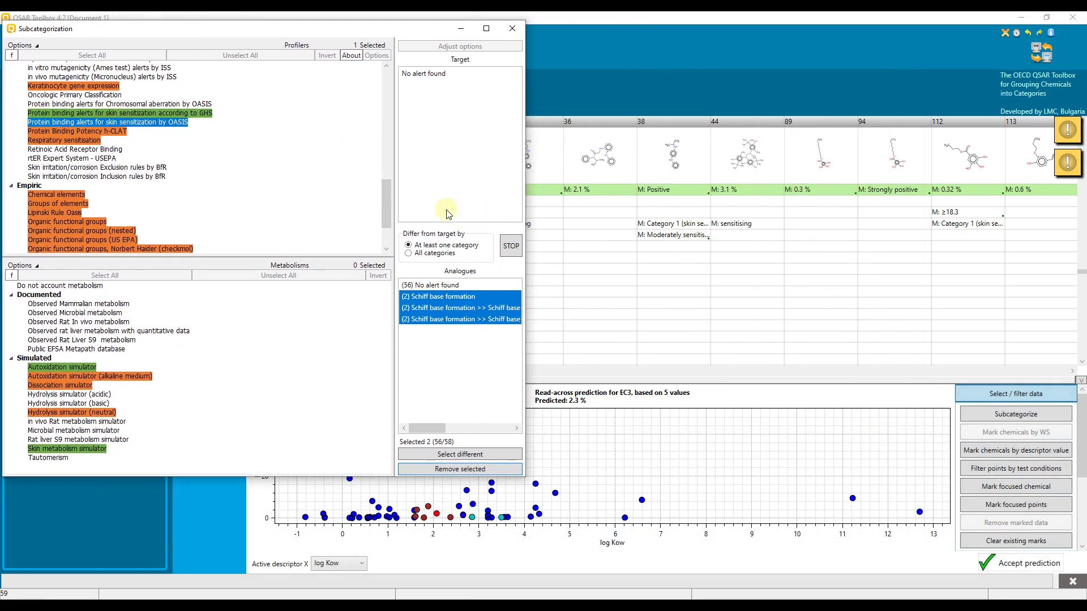
pyautogui.moveTo(395, 200); pyautogui.dragTo(247, 199)
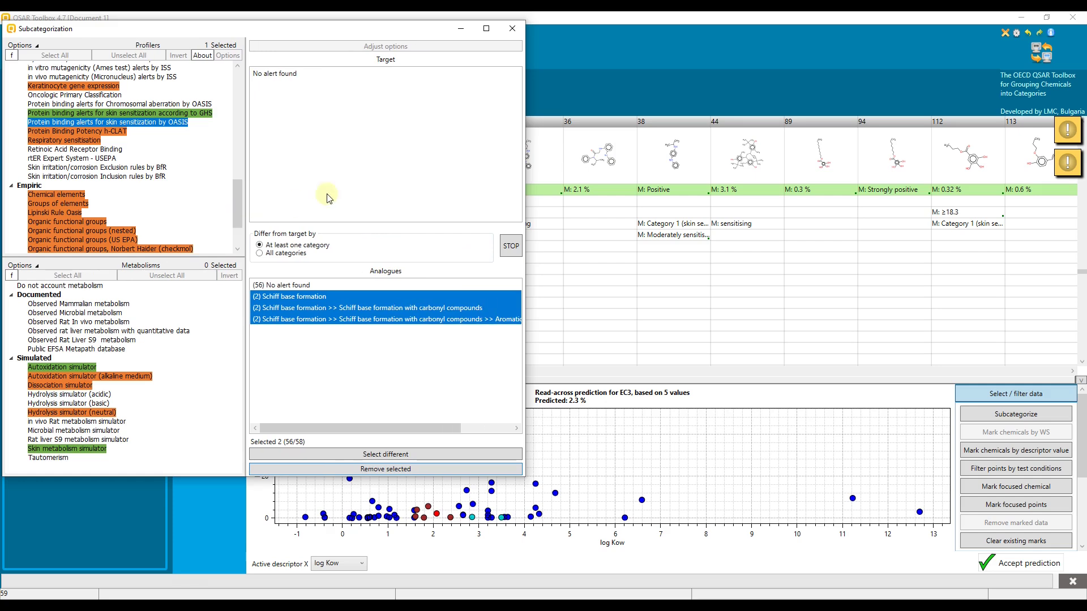
pyautogui.moveTo(517, 184); pyautogui.dragTo(338, 188)
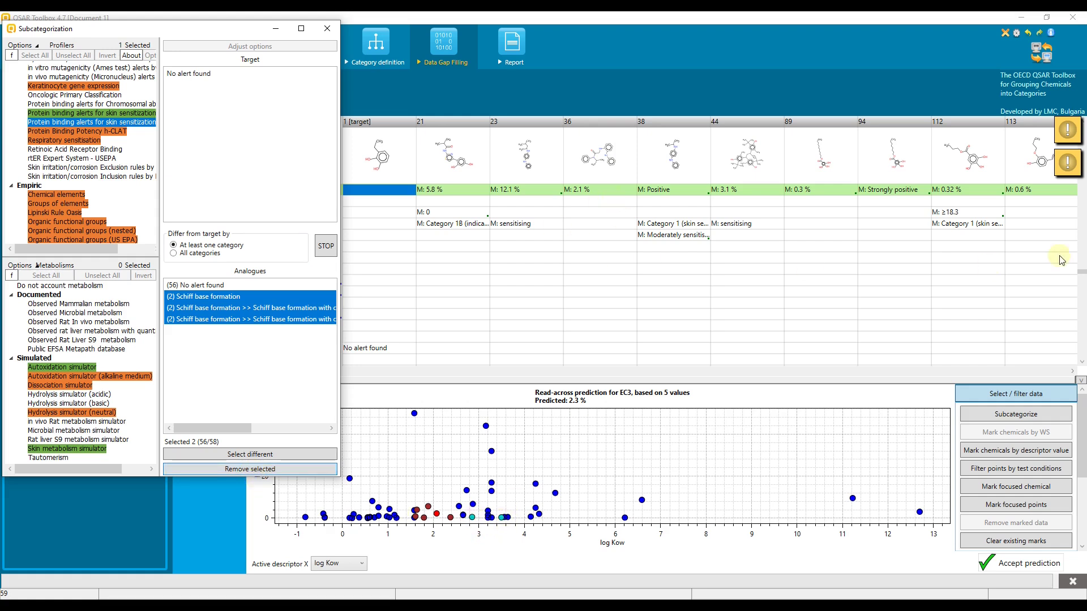
pyautogui.click(254, 469)
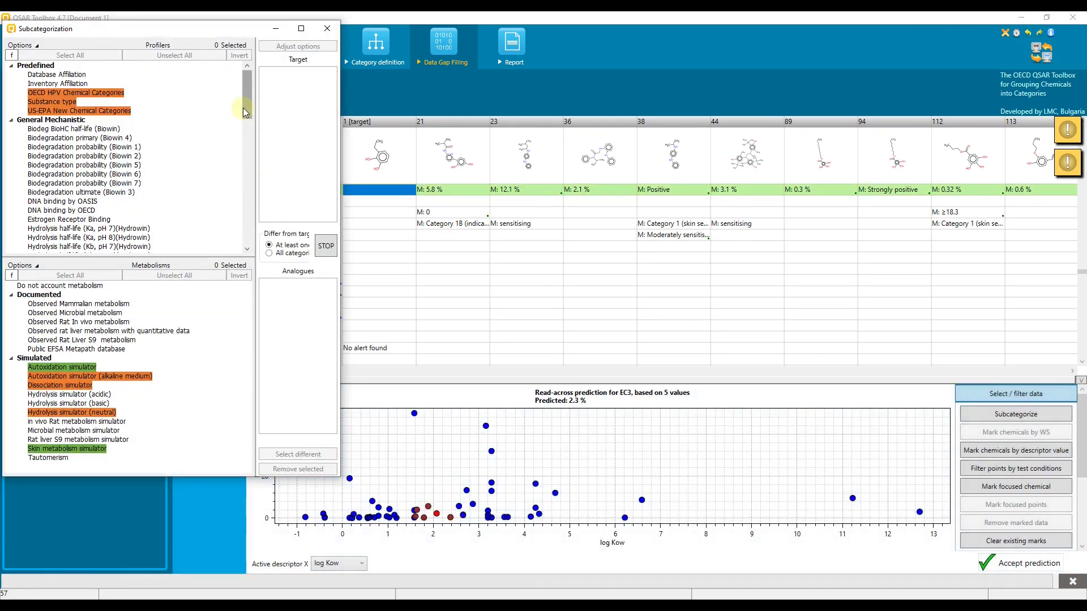
# Remove 21 analogues whose OASIS protein-binding alerts differ after Autoxidation simulator, leaving 36 chemicals
pyautogui.moveTo(243, 108); pyautogui.dragTo(243, 236)
pyautogui.click(119, 107)
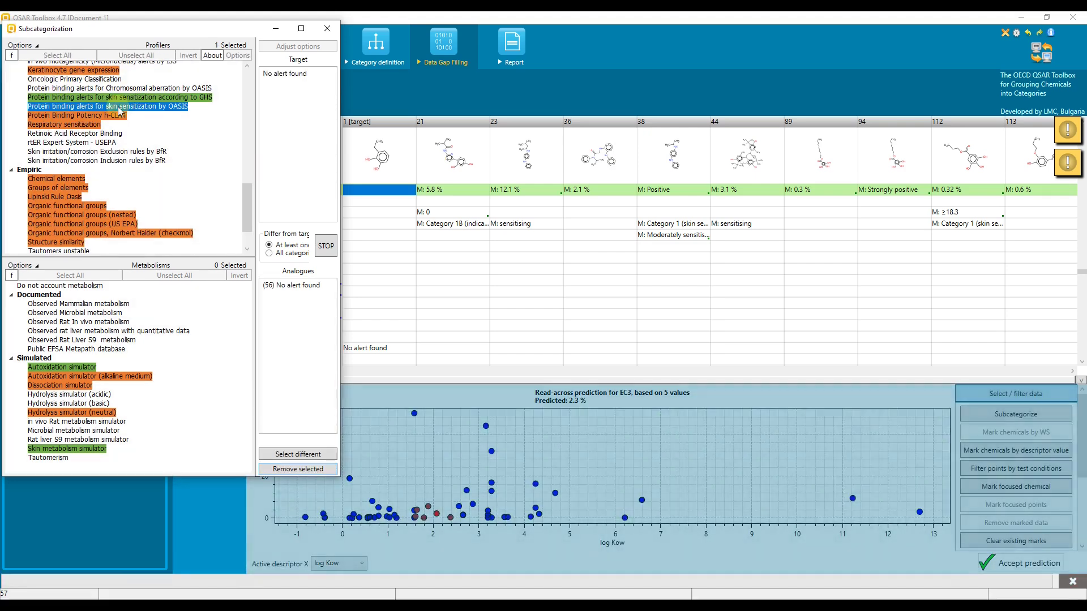
pyautogui.click(76, 368)
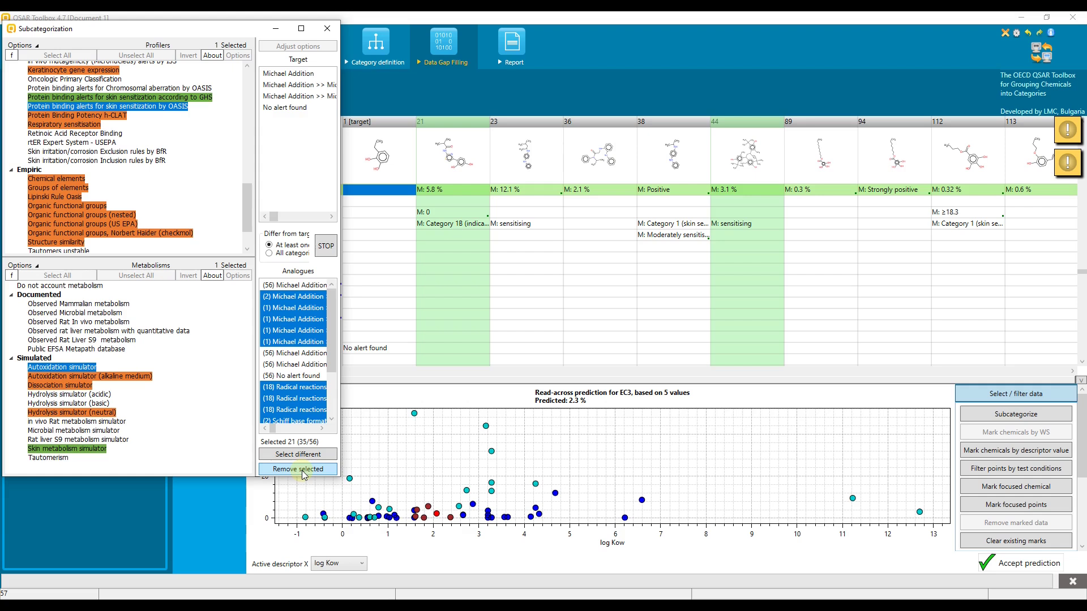
pyautogui.click(303, 473)
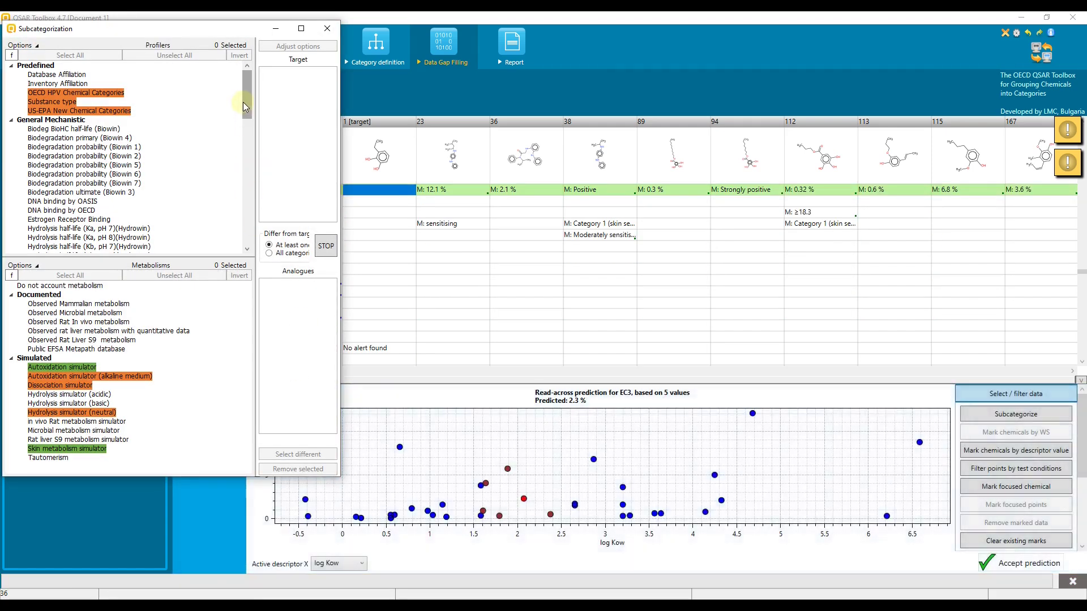
# Remove 11 analogues whose OASIS protein-binding alerts differ after Skin metabolism simulator, leaving 25 chemicals
pyautogui.moveTo(242, 102); pyautogui.dragTo(249, 213)
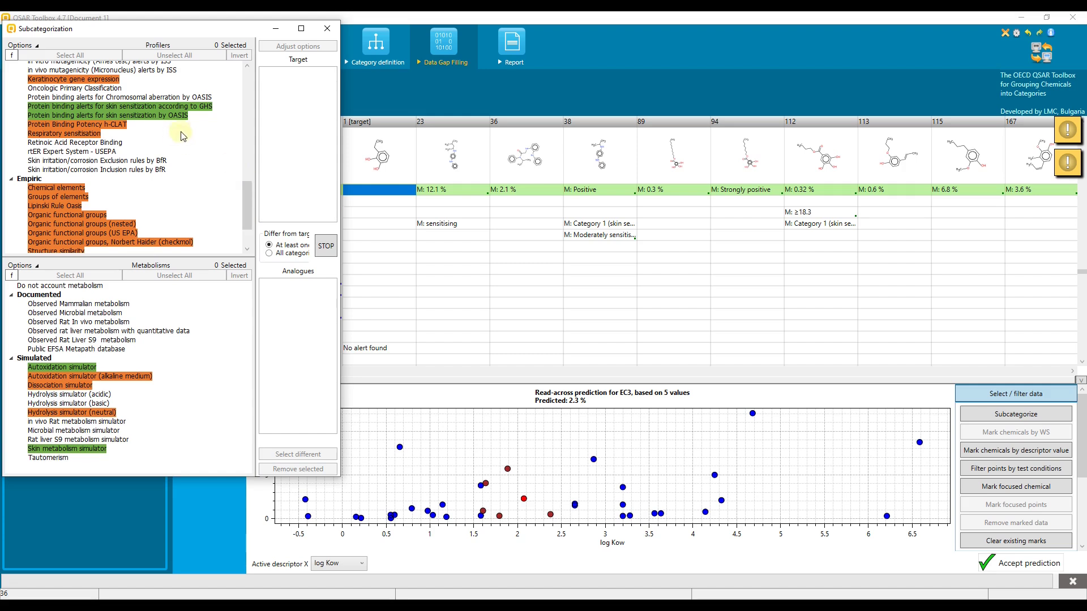
pyautogui.click(121, 116)
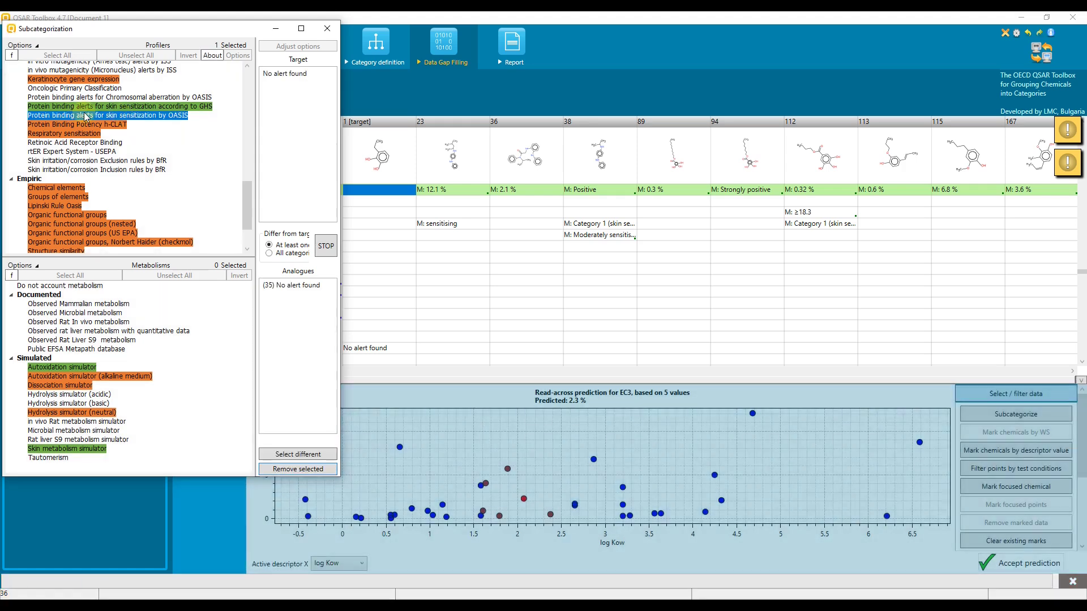
pyautogui.click(79, 449)
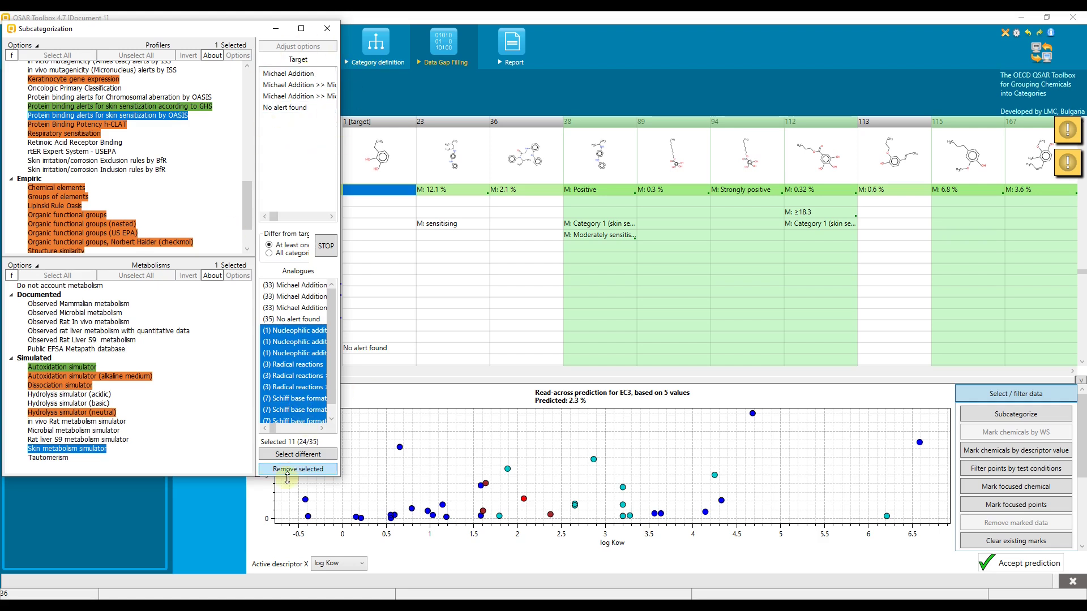
pyautogui.click(314, 470)
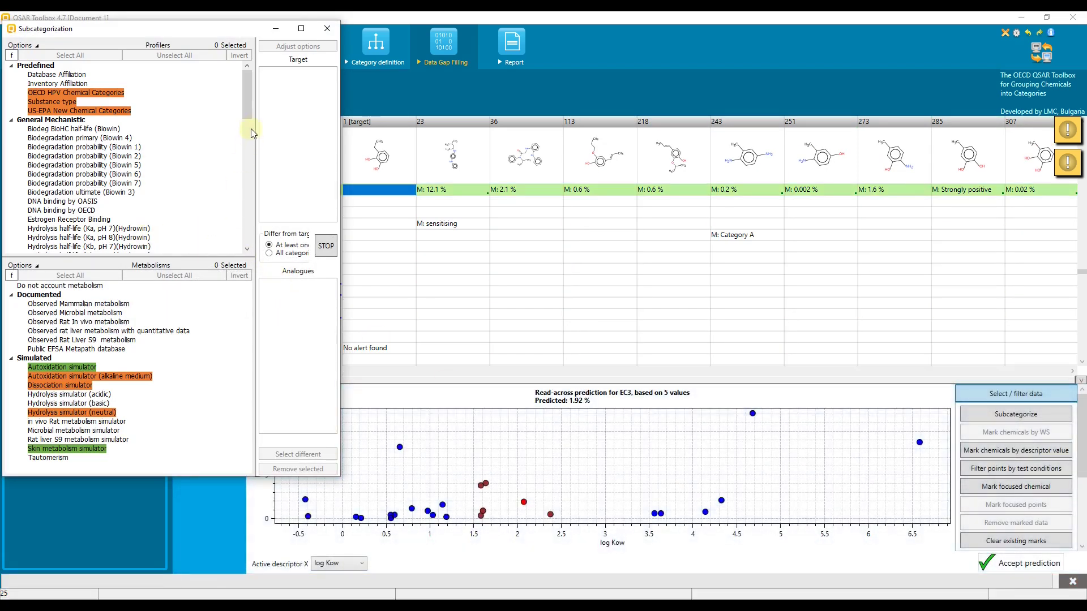
# Remove analogues with differing Organic functional groups, leaving four analogues and a 1.36 % EC3 prediction
pyautogui.moveTo(246, 102); pyautogui.dragTo(245, 223)
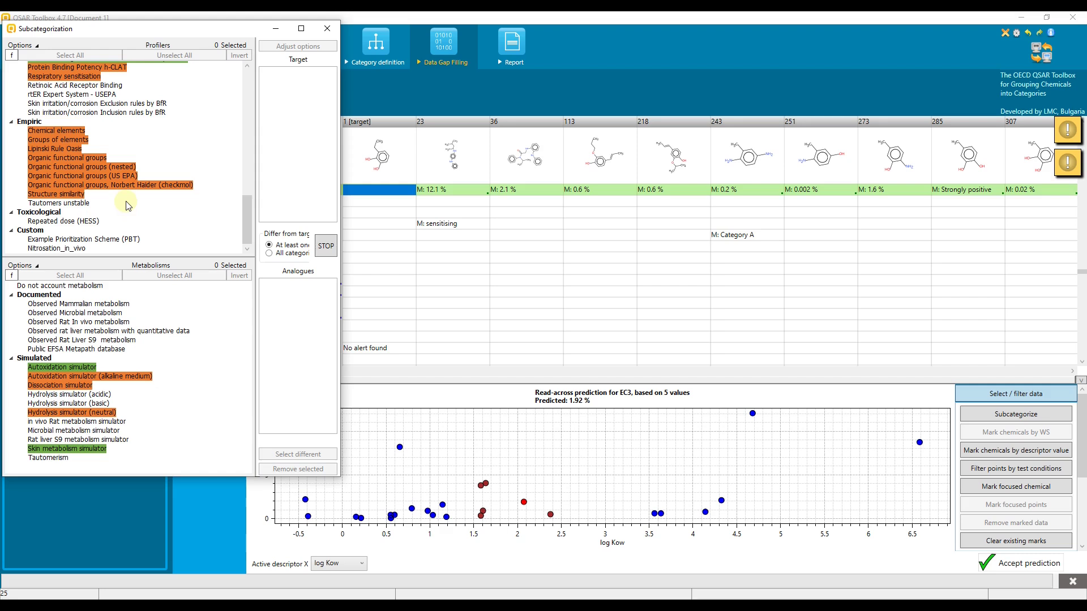
pyautogui.click(63, 157)
pyautogui.click(65, 195)
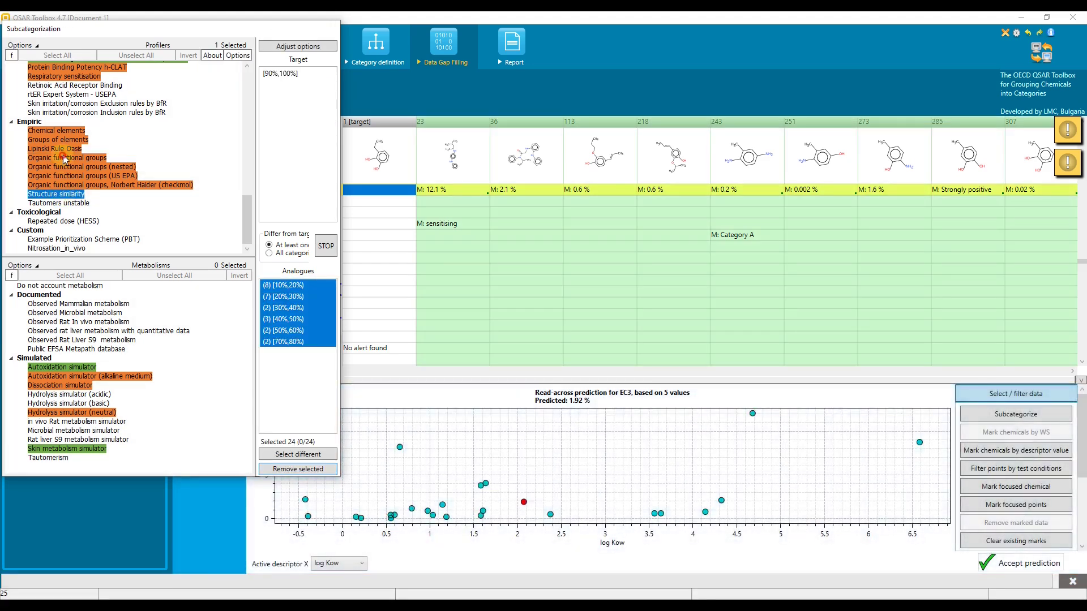
pyautogui.click(63, 156)
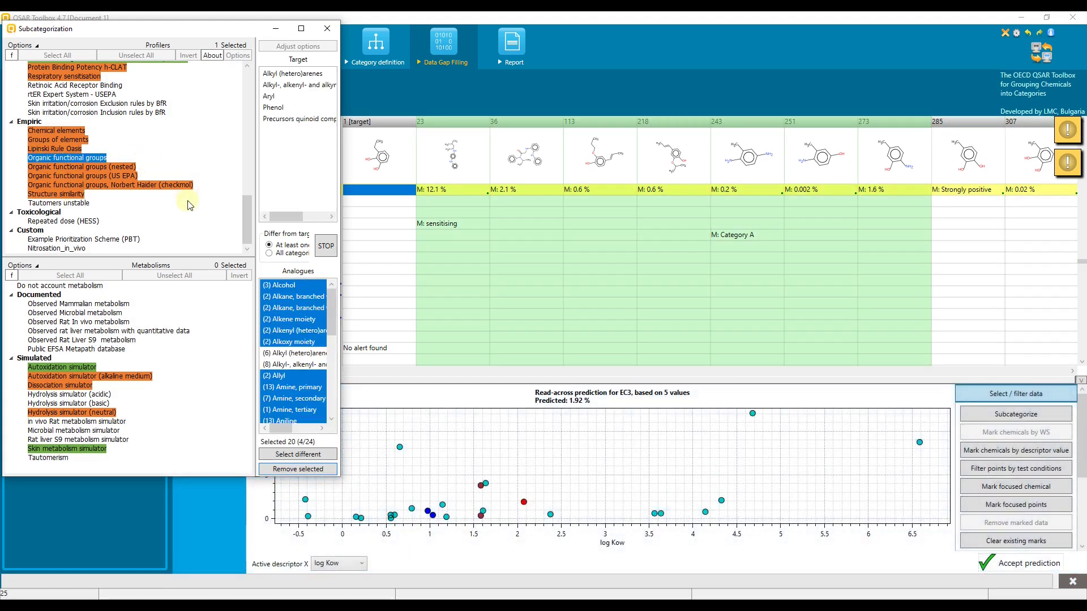
pyautogui.click(308, 470)
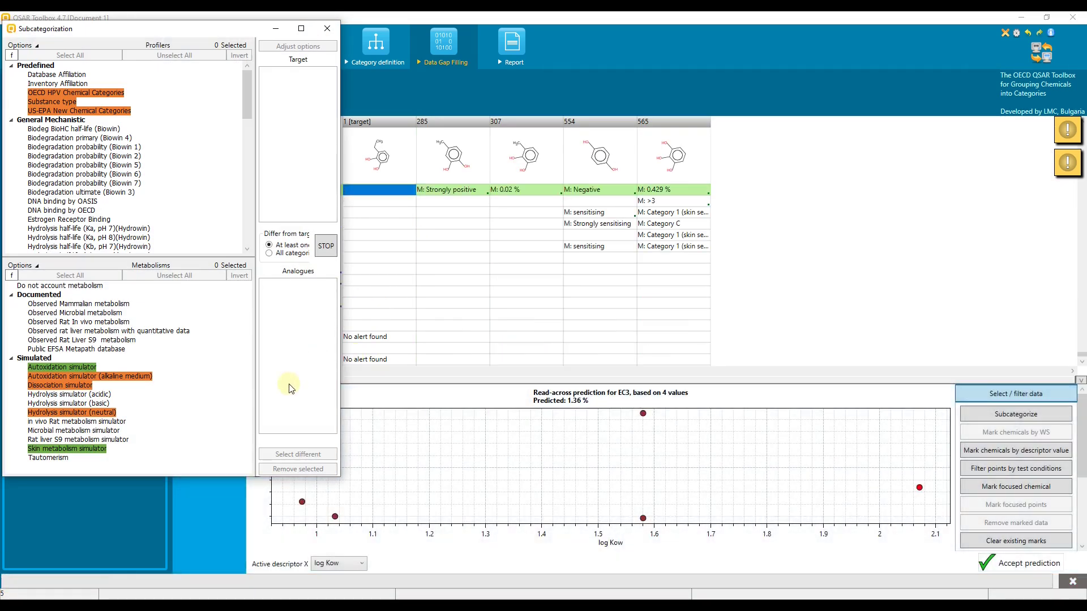
# Accept the 1.36 % EC3 read-across prediction despite the log Kow domain warning
pyautogui.click(326, 29)
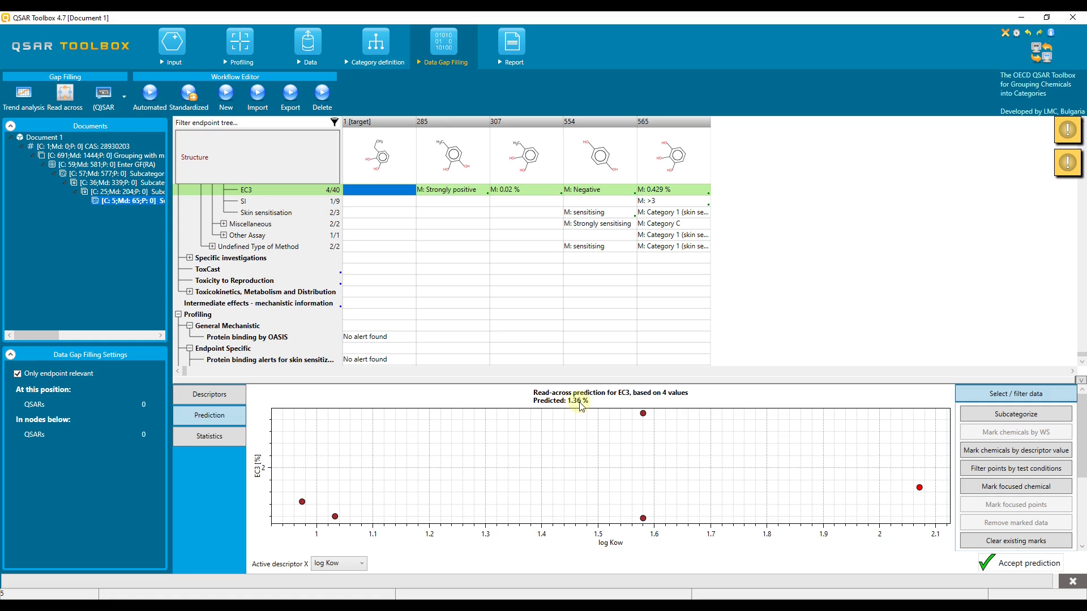
pyautogui.click(1011, 564)
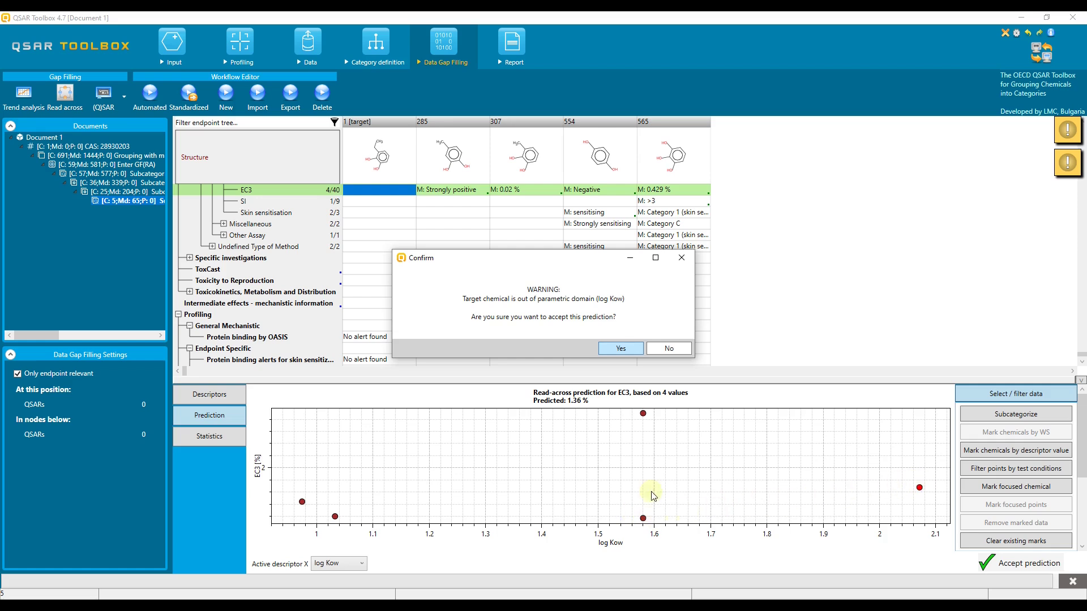
pyautogui.click(621, 349)
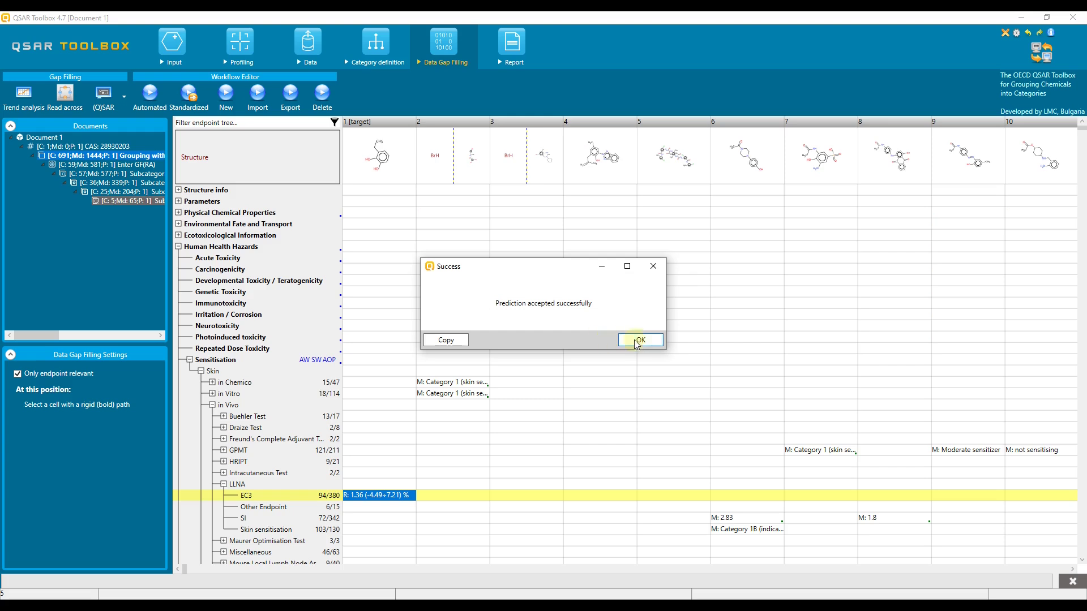
pyautogui.click(641, 340)
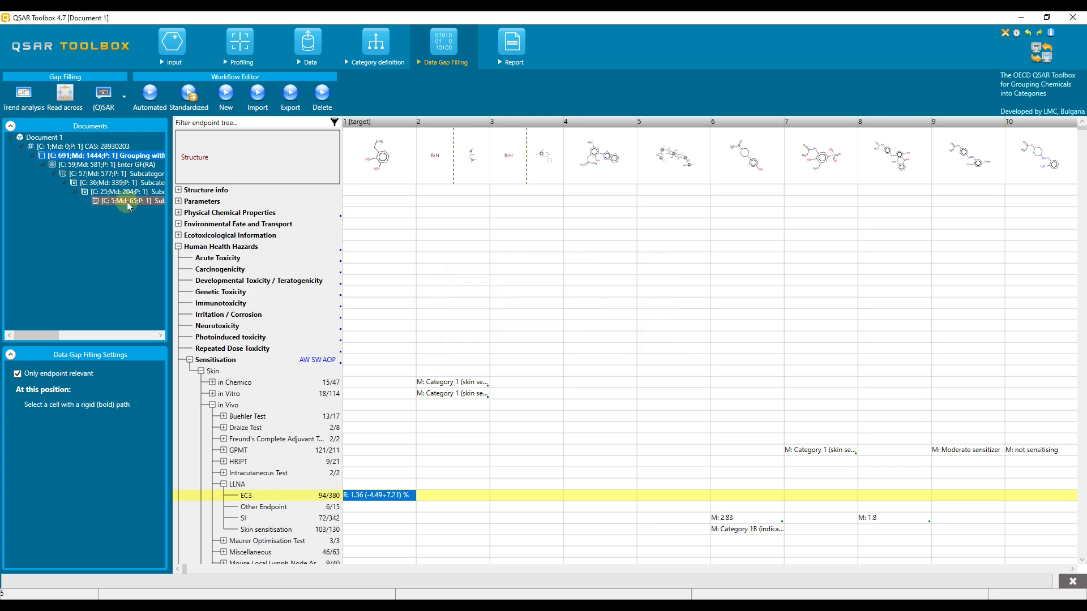
# Show the C:5 subcategory with the target's 1.36 % EC3 value beside the analogue data
pyautogui.moveTo(57, 161)
pyautogui.click(123, 201)
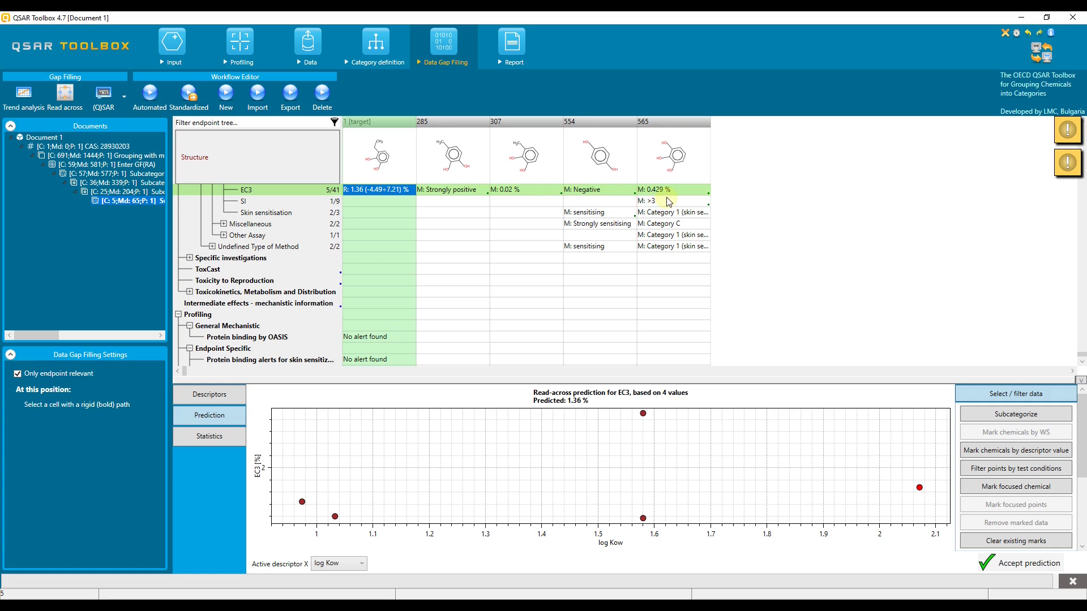
pyautogui.moveTo(669, 201)
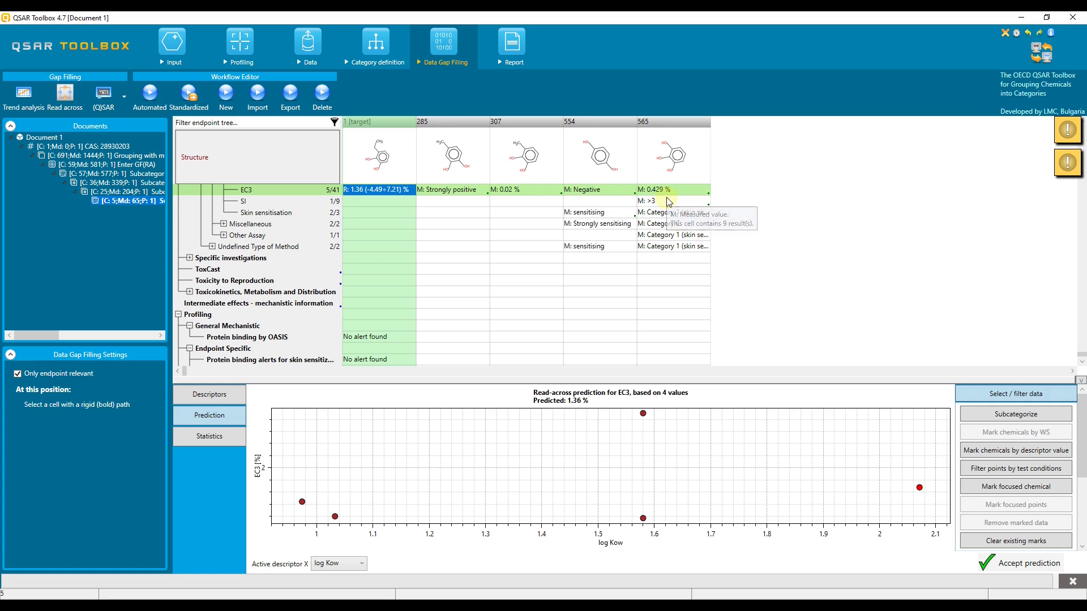